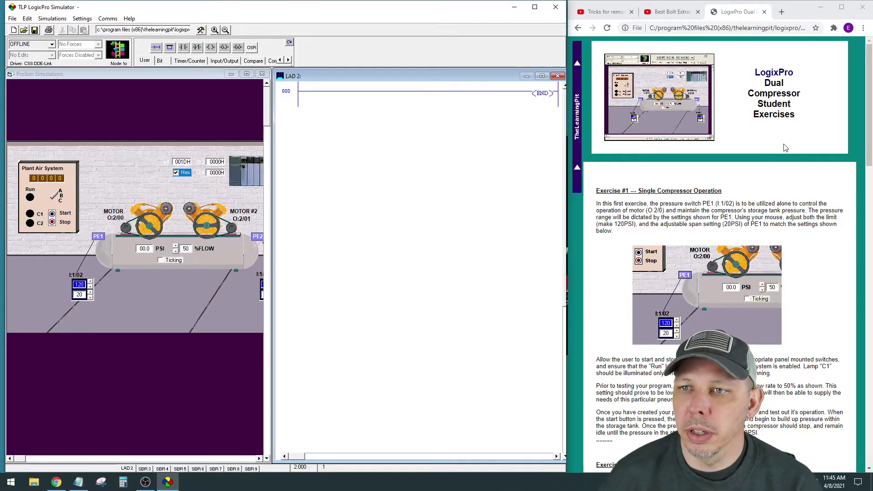
{"action": "scroll", "coordinate": [785, 147], "scroll_direction": "down", "scroll_amount": 1}
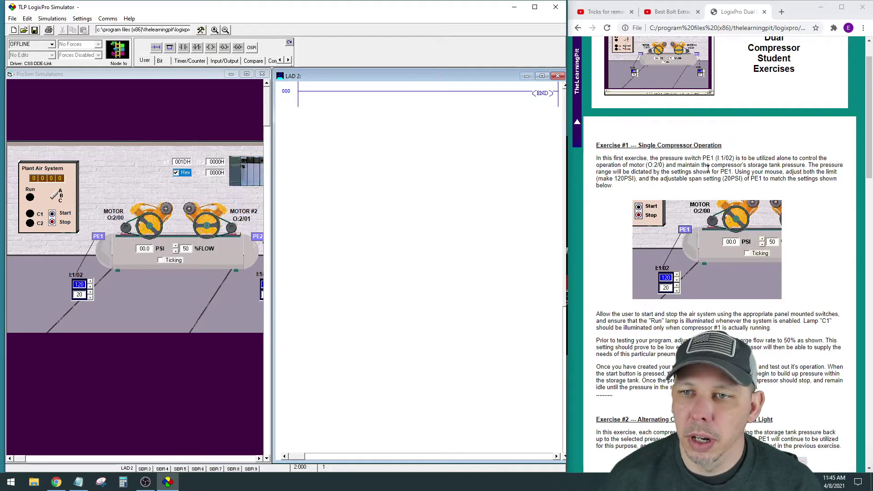
- Highlight the Exercise #1 instructions while reading, then clear the highlight
{"action": "left_click_drag", "start_coordinate": [594, 143], "coordinate": [614, 185]}
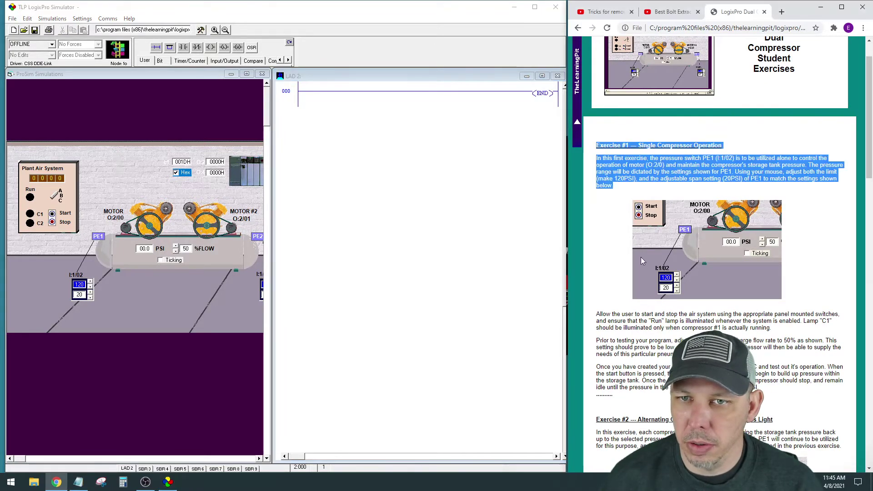
{"action": "left_click_drag", "start_coordinate": [772, 402], "coordinate": [773, 394]}
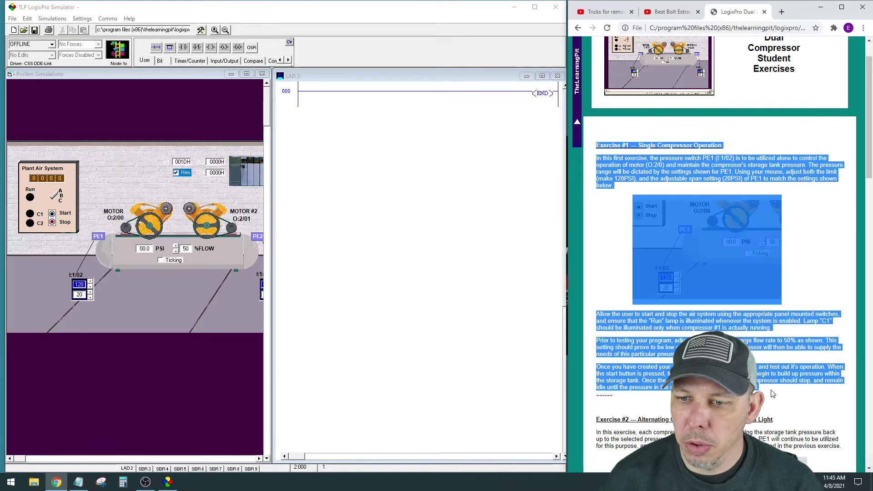
{"action": "left_click", "coordinate": [803, 283]}
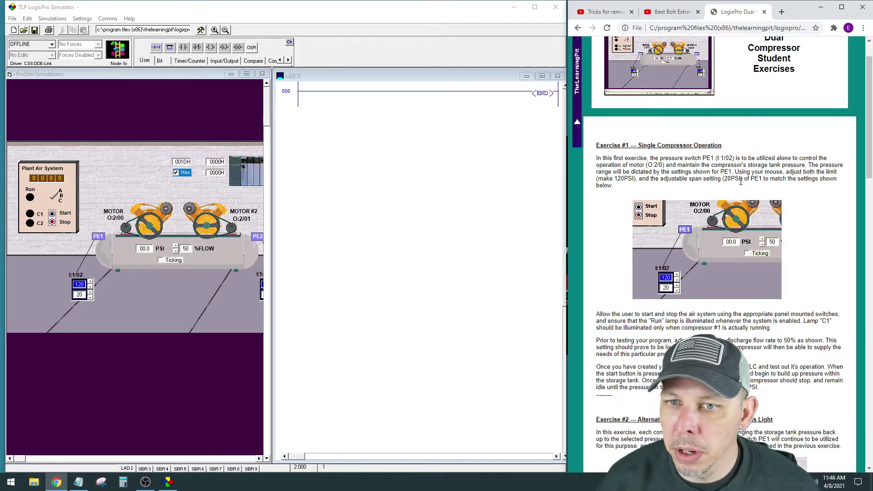
{"action": "scroll", "coordinate": [806, 205], "scroll_direction": "down", "scroll_amount": 1}
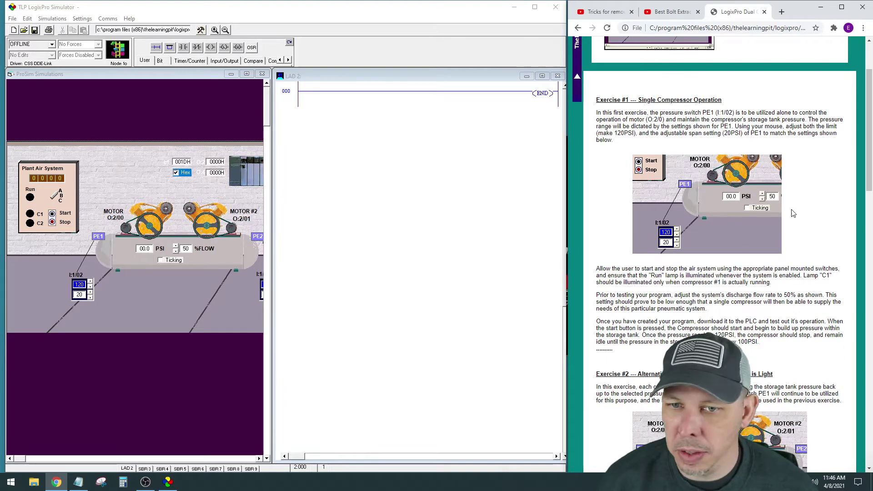
{"action": "scroll", "coordinate": [795, 214], "scroll_direction": "down", "scroll_amount": 1}
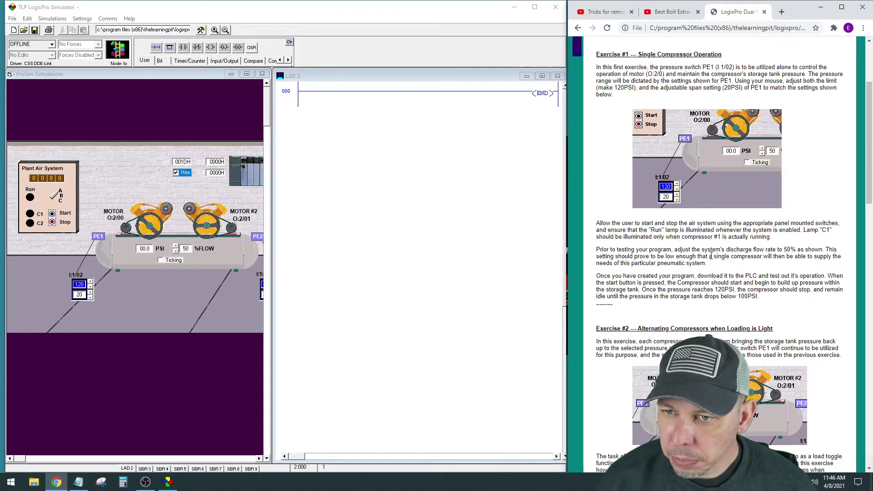
{"action": "scroll", "coordinate": [642, 226], "scroll_direction": "down", "scroll_amount": 1}
{"action": "scroll", "coordinate": [651, 204], "scroll_direction": "down", "scroll_amount": 1}
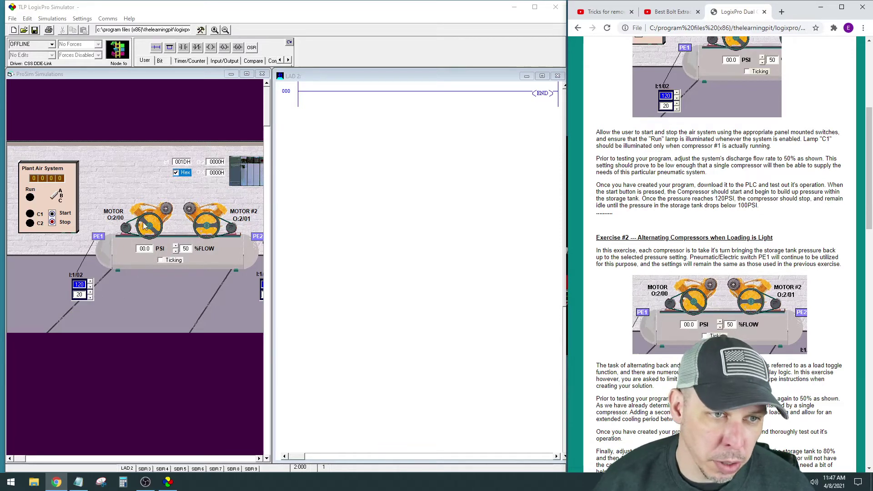
- Set PE1 (I:1/02) to a 40 PSI limit and reduce its span to 5 PSI
{"action": "left_click", "coordinate": [90, 288]}
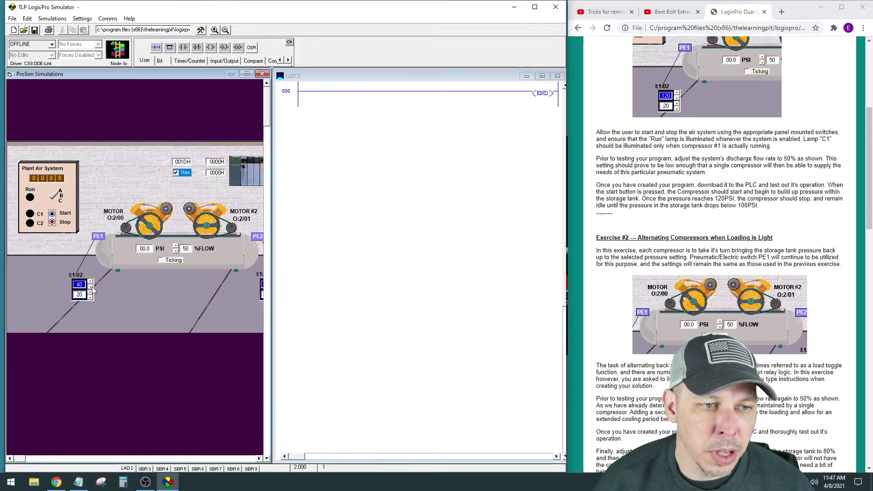
{"action": "left_click", "coordinate": [90, 297]}
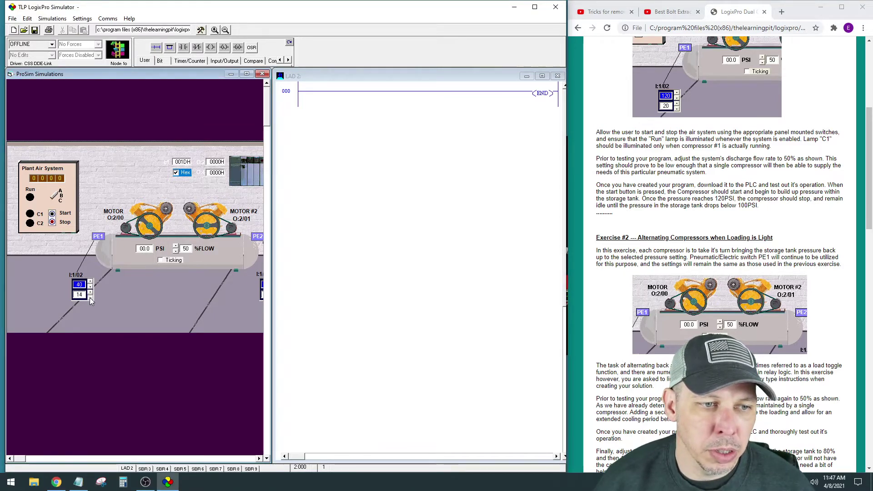
{"action": "left_click", "coordinate": [90, 297]}
{"action": "left_click", "coordinate": [89, 298]}
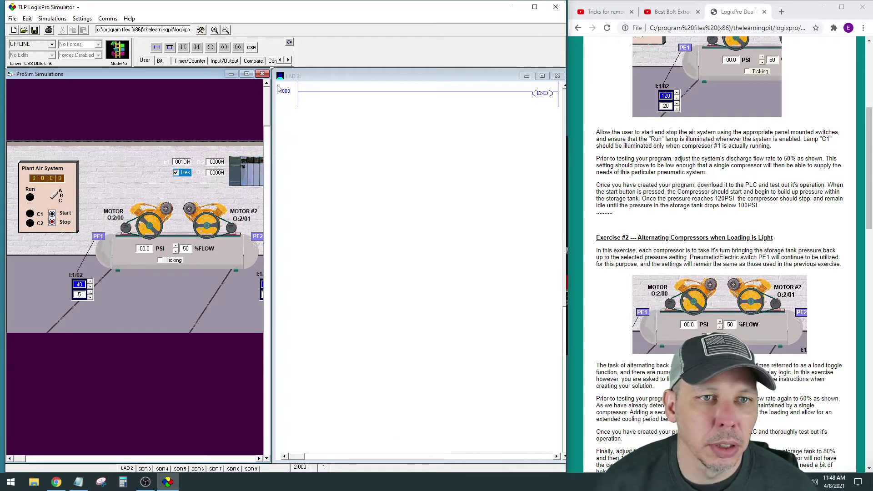
{"action": "left_click", "coordinate": [287, 96]}
{"action": "left_click", "coordinate": [156, 47]}
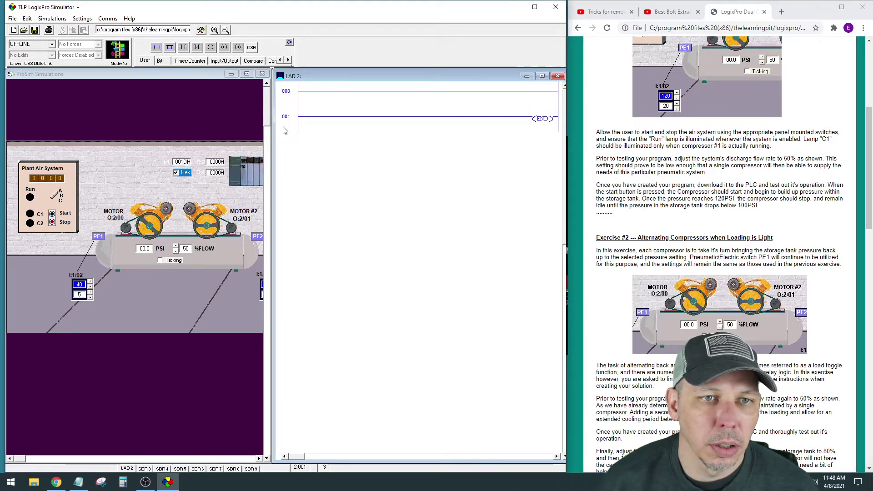
{"action": "left_click", "coordinate": [287, 120]}
{"action": "left_click", "coordinate": [157, 47]}
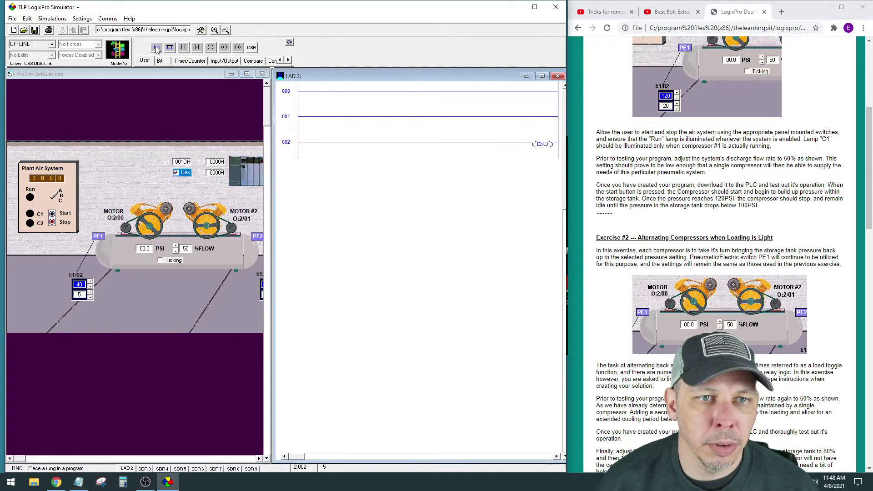
{"action": "left_click", "coordinate": [157, 49]}
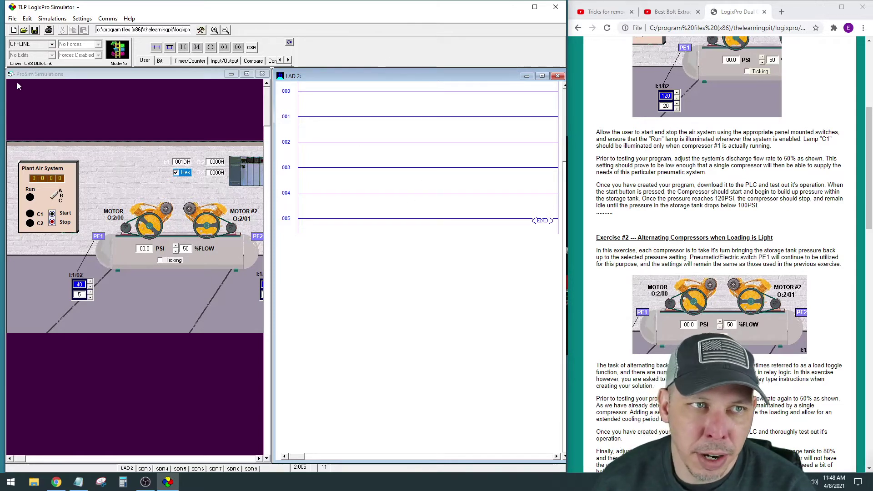
{"action": "left_click", "coordinate": [27, 19]}
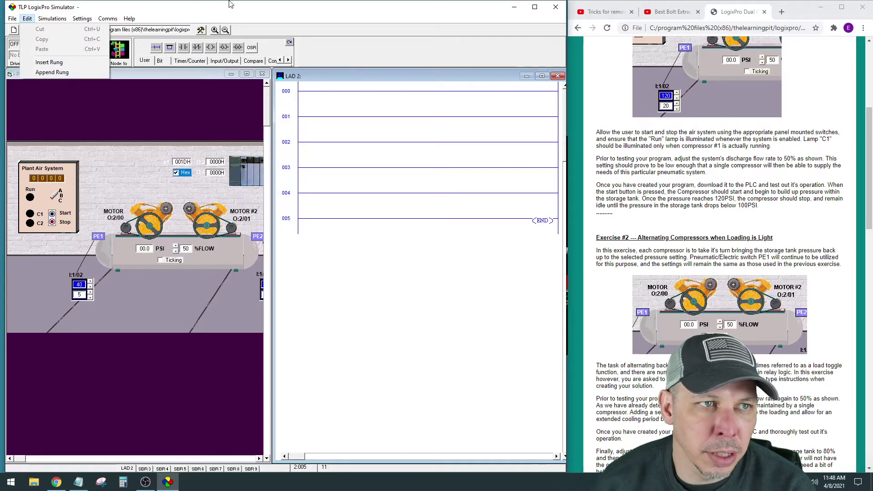
{"action": "left_click", "coordinate": [293, 9]}
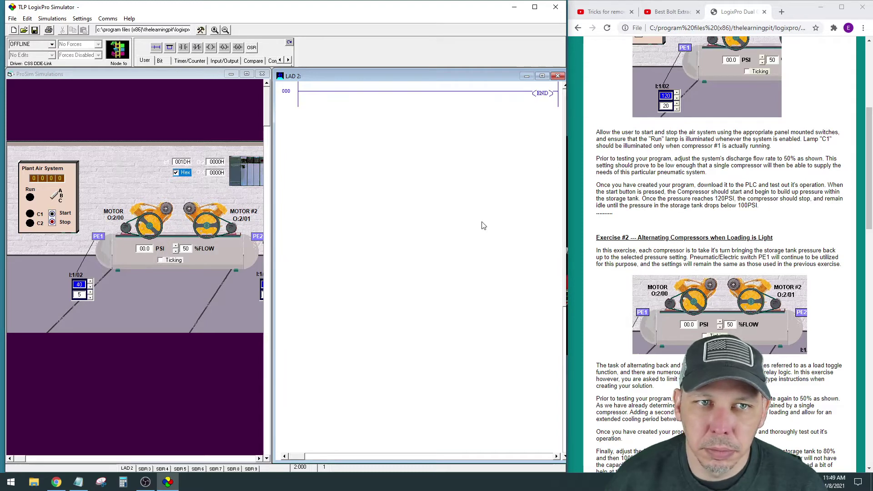
- Close the simulation, open LAD 2's name settings without renaming, then reopen Plant Air System
{"action": "left_click", "coordinate": [287, 91]}
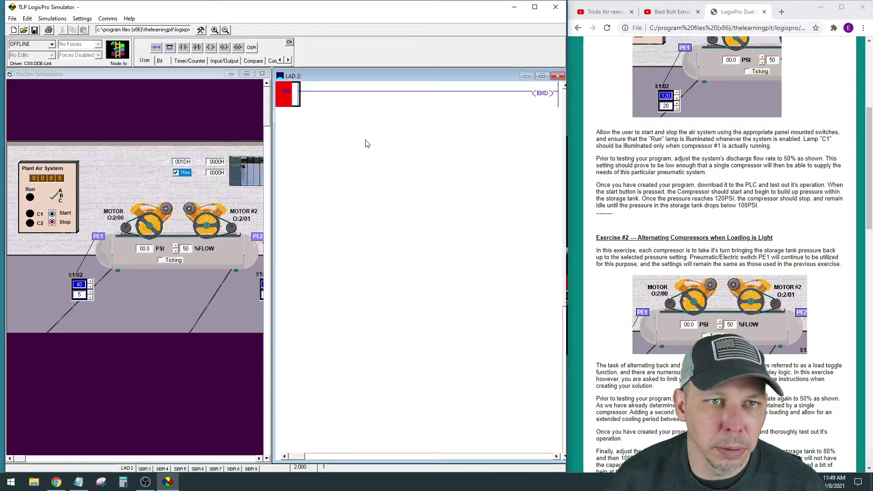
{"action": "left_click", "coordinate": [264, 74]}
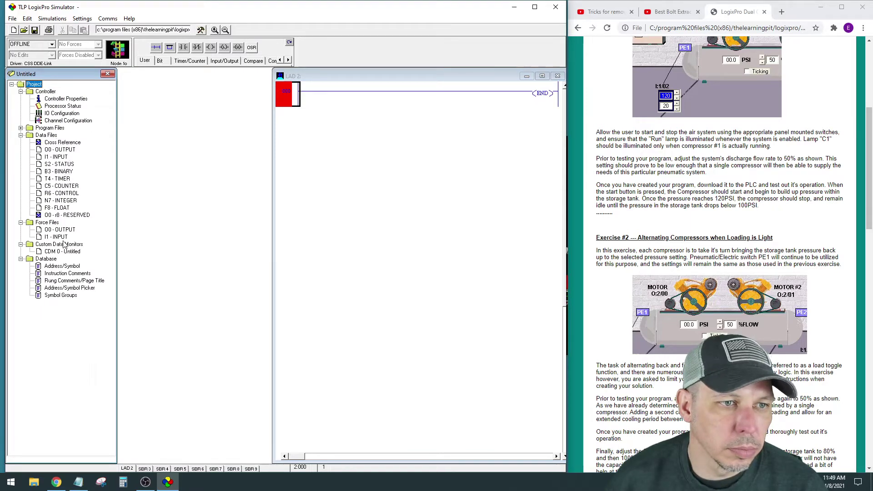
{"action": "left_click", "coordinate": [22, 129]}
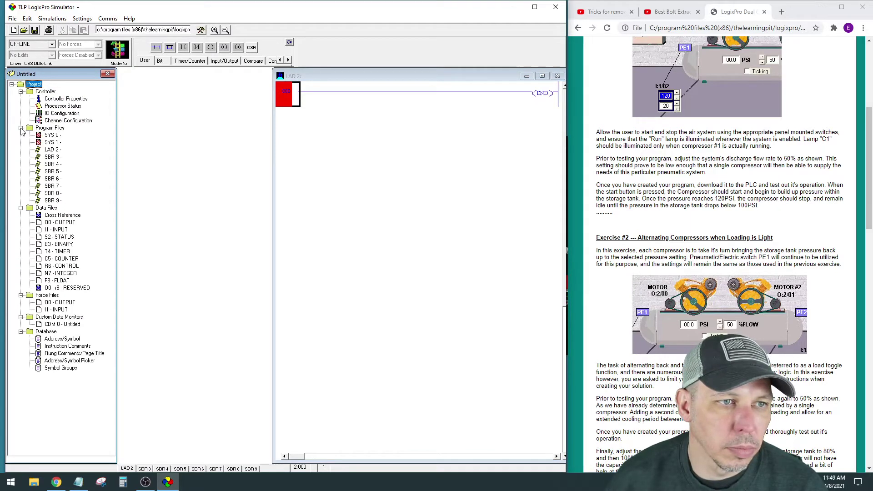
{"action": "double_click", "coordinate": [52, 150]}
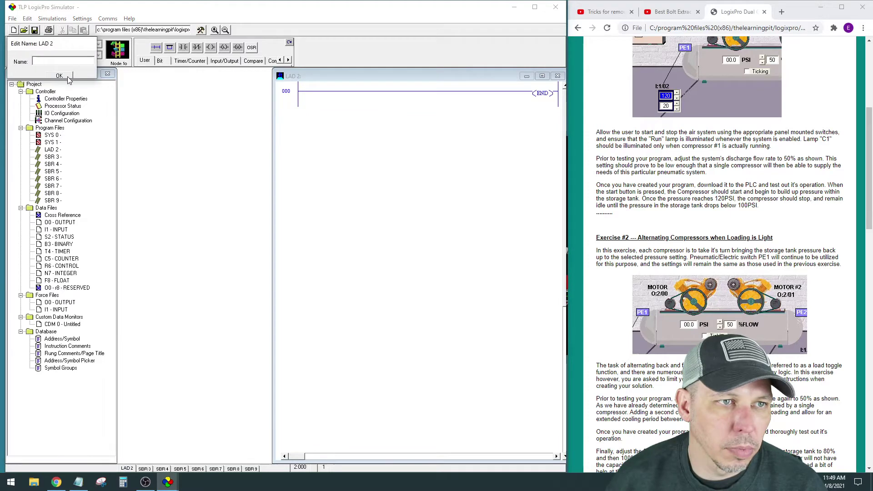
{"action": "left_click", "coordinate": [65, 77]}
{"action": "left_click", "coordinate": [298, 112]}
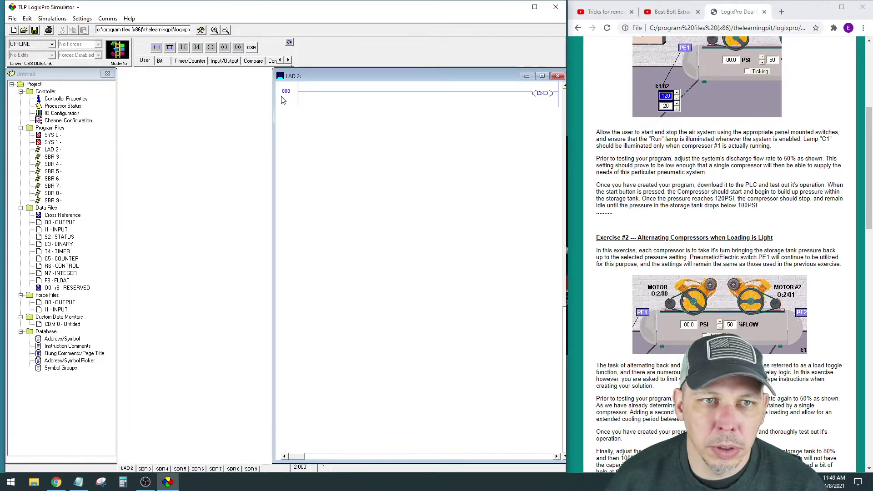
{"action": "left_click", "coordinate": [120, 80]}
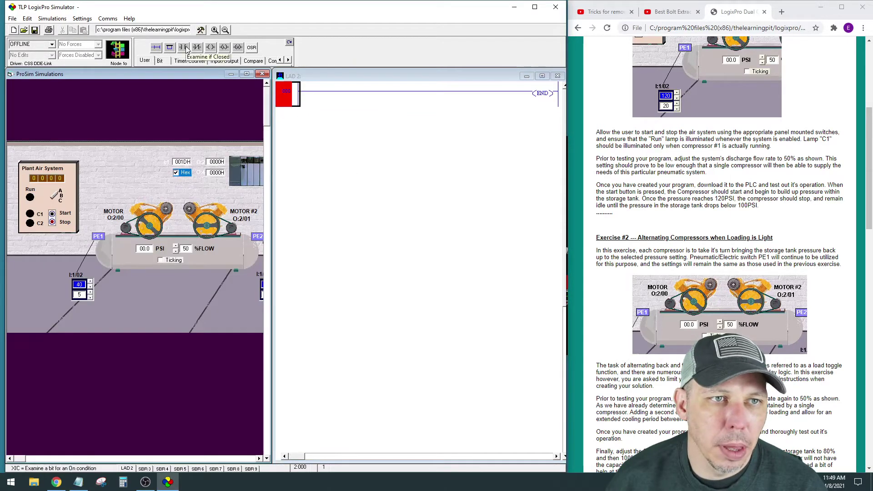
- Add empty rungs until the ladder holds rungs 000 through 007
{"action": "left_click", "coordinate": [155, 49]}
{"action": "left_click", "coordinate": [155, 50]}
{"action": "left_click", "coordinate": [156, 52]}
{"action": "left_click", "coordinate": [157, 48]}
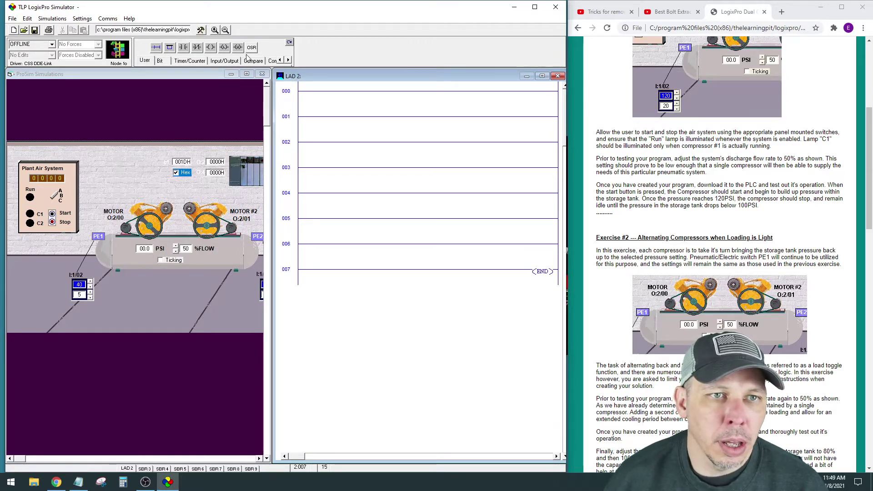
- Build rung 000 with contacts, a branch contact and an output coil addressed O:2/2 (Run lamp)
{"action": "left_click_drag", "start_coordinate": [211, 49], "coordinate": [305, 96]}
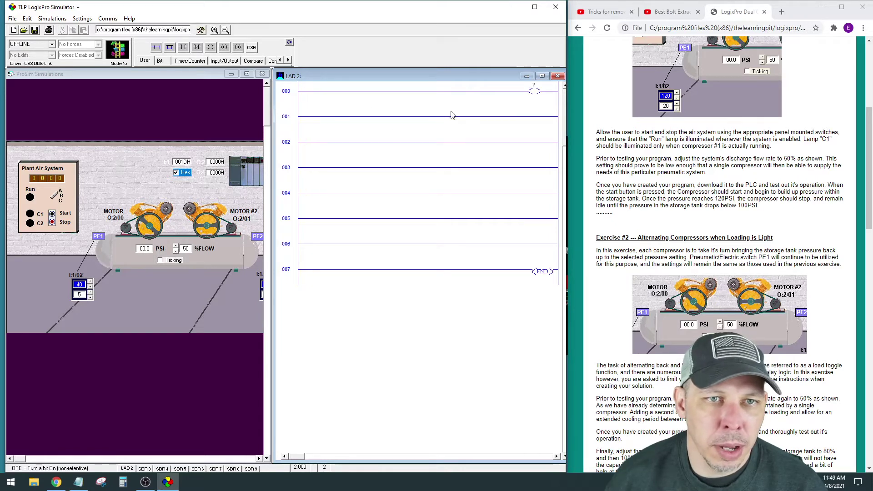
{"action": "mouse_move", "coordinate": [197, 48]}
{"action": "left_mouse_down"}
{"action": "mouse_move", "coordinate": [308, 95]}
{"action": "mouse_move", "coordinate": [346, 87]}
{"action": "mouse_move", "coordinate": [336, 95]}
{"action": "left_mouse_up"}
{"action": "left_click_drag", "start_coordinate": [224, 48], "coordinate": [364, 96]}
{"action": "mouse_move", "coordinate": [169, 48]}
{"action": "left_mouse_down"}
{"action": "mouse_move", "coordinate": [287, 90]}
{"action": "mouse_move", "coordinate": [337, 98]}
{"action": "mouse_move", "coordinate": [360, 113]}
{"action": "mouse_move", "coordinate": [353, 114]}
{"action": "left_mouse_up"}
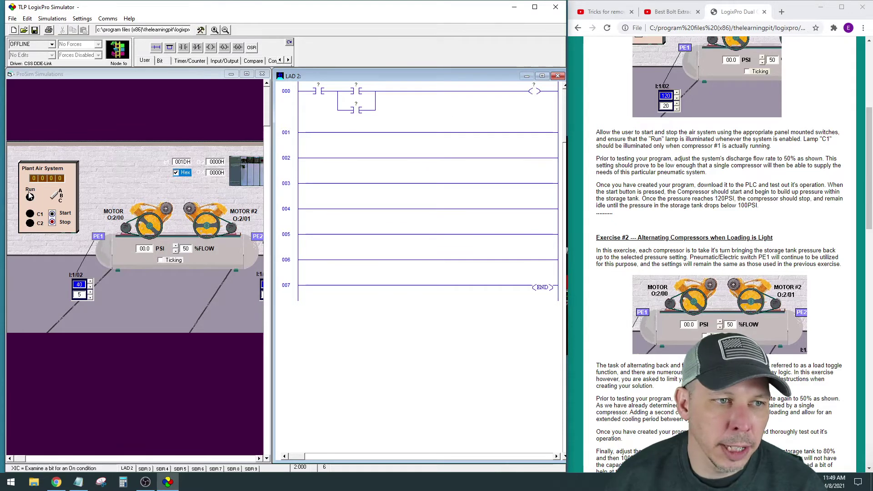
{"action": "left_click_drag", "start_coordinate": [31, 199], "coordinate": [535, 90]}
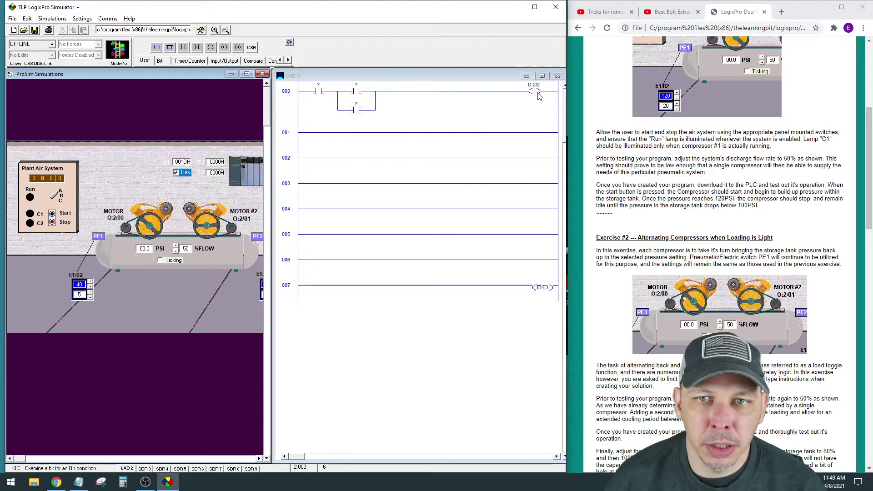
- Name the O:2/2 coil Run Light; address the branch contact O:2/2 and second contact I:1/1
{"action": "right_click", "coordinate": [536, 93]}
{"action": "left_click", "coordinate": [556, 139]}
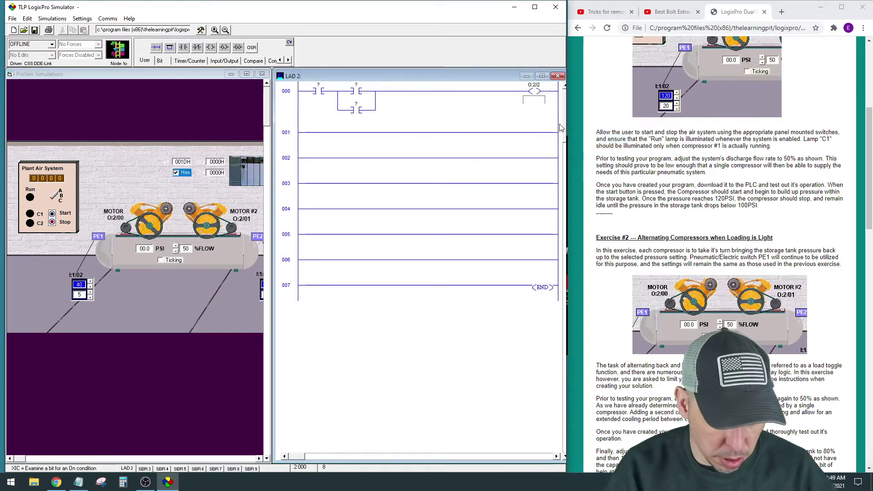
{"action": "type", "text": "Run Ligh"}
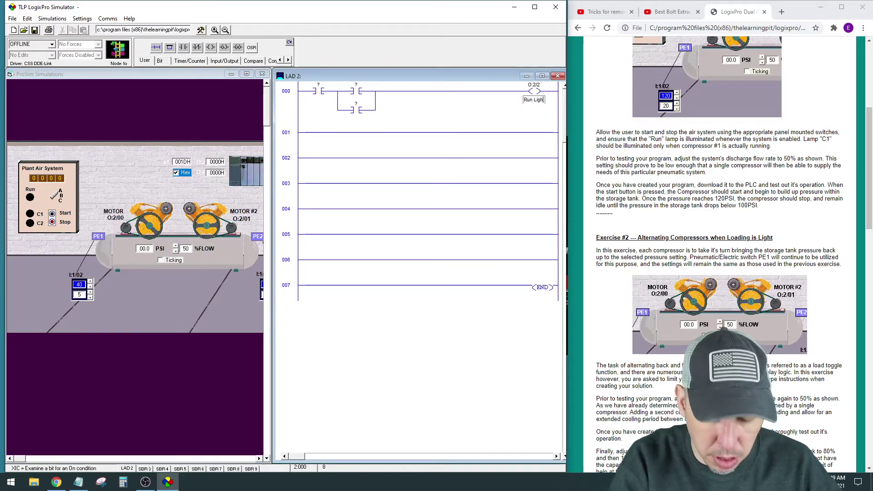
{"action": "type", "text": "t"}
{"action": "key", "text": "Return"}
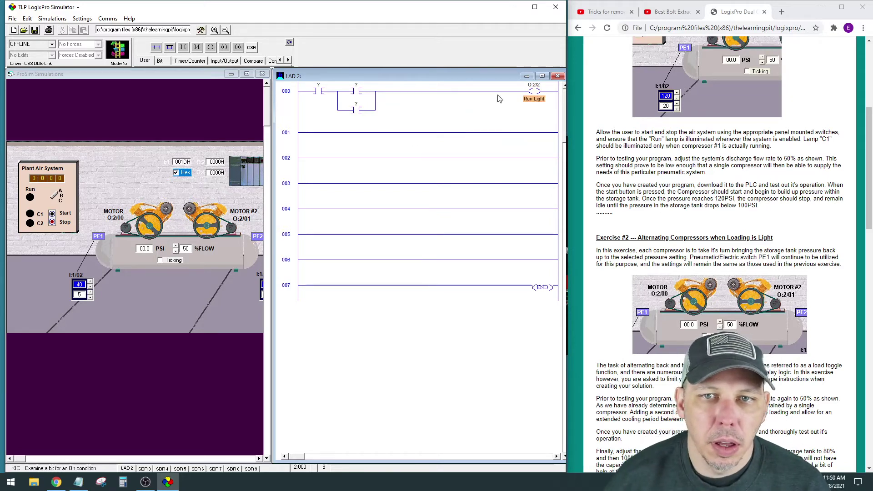
{"action": "left_click_drag", "start_coordinate": [534, 91], "coordinate": [356, 110]}
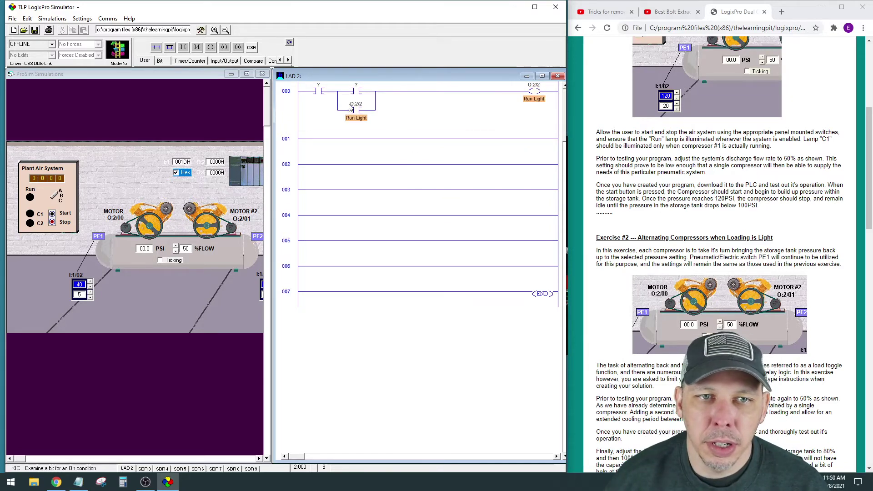
{"action": "left_click", "coordinate": [52, 215]}
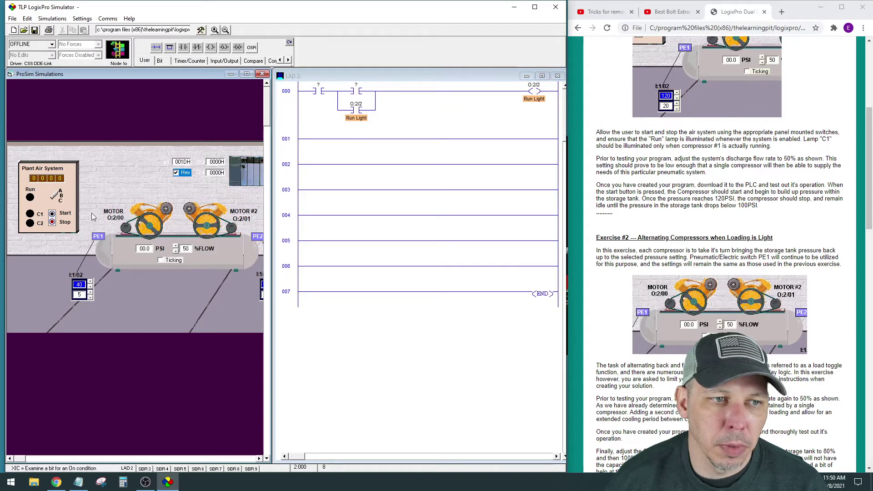
{"action": "left_click_drag", "start_coordinate": [370, 88], "coordinate": [356, 91]}
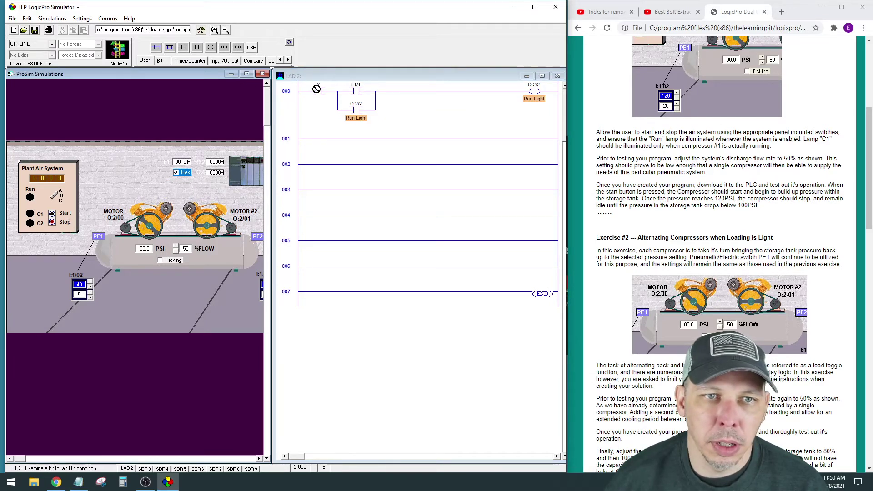
- Name the I:1/1 contact Start PB and the I:1/0 contact Stop PB
{"action": "left_click", "coordinate": [354, 93]}
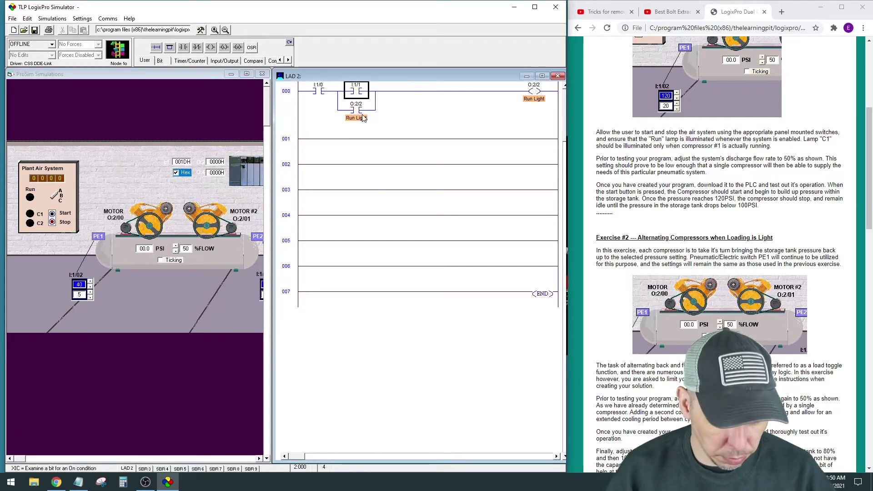
{"action": "right_click", "coordinate": [365, 96]}
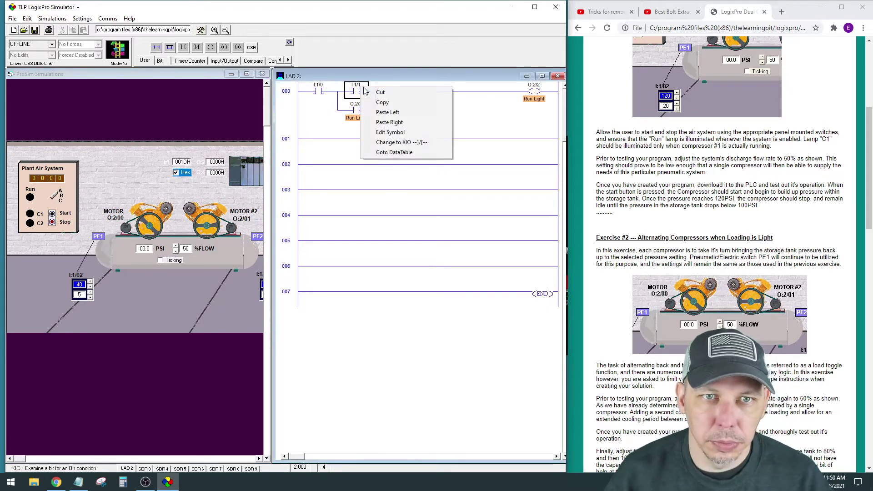
{"action": "left_click", "coordinate": [393, 132]}
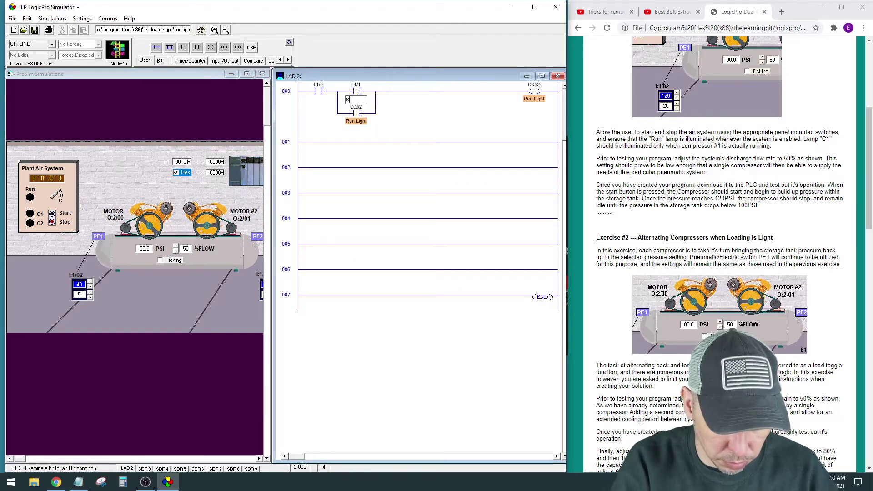
{"action": "type", "text": "Start"}
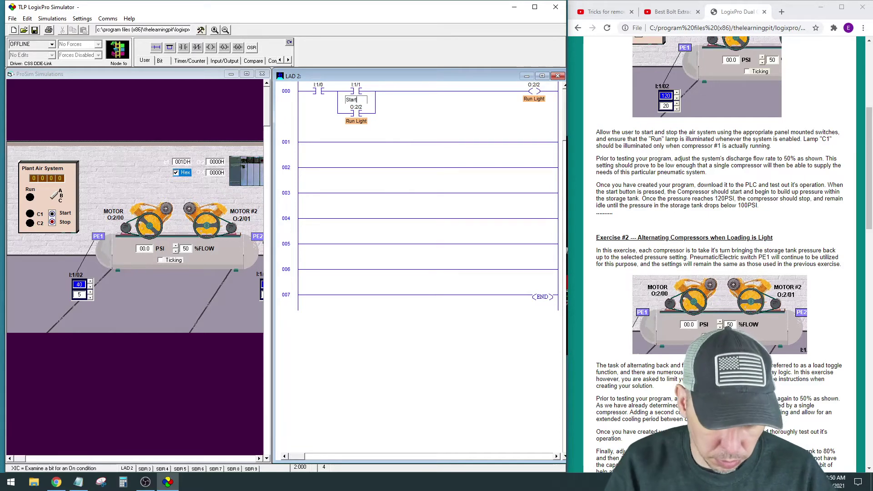
{"action": "type", "text": " PB"}
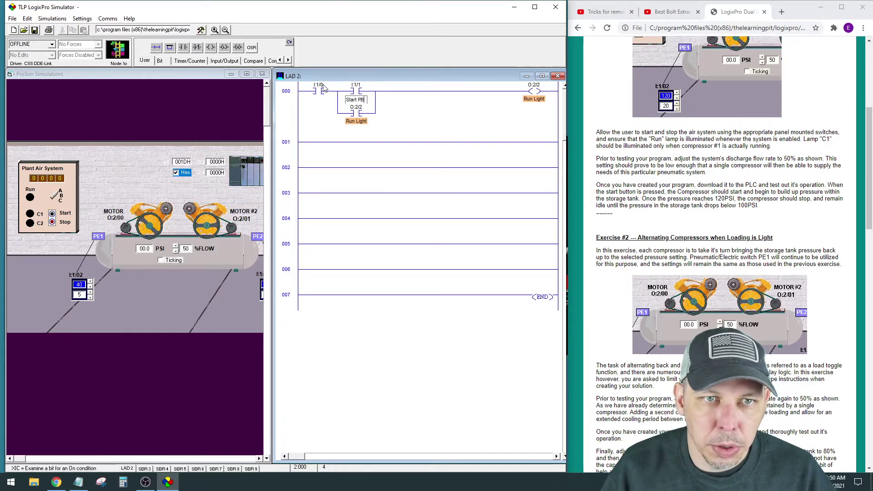
{"action": "right_click", "coordinate": [324, 92]}
{"action": "left_click", "coordinate": [359, 135]}
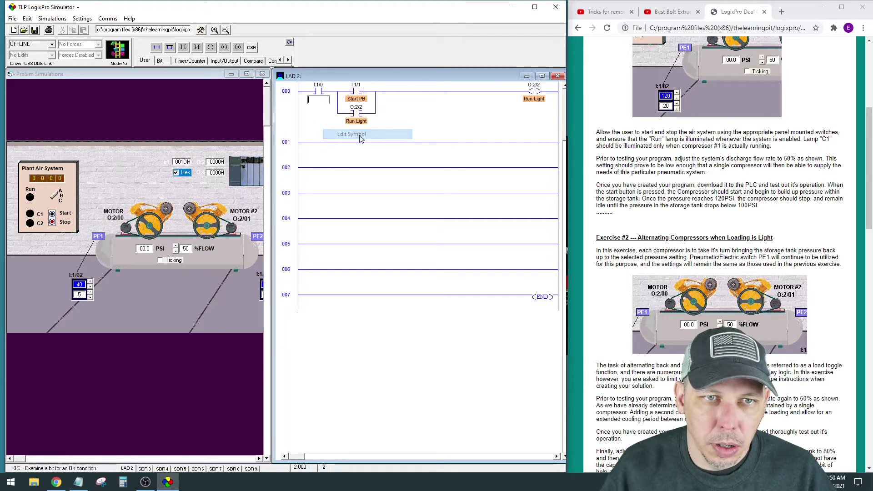
{"action": "type", "text": "Stop PB"}
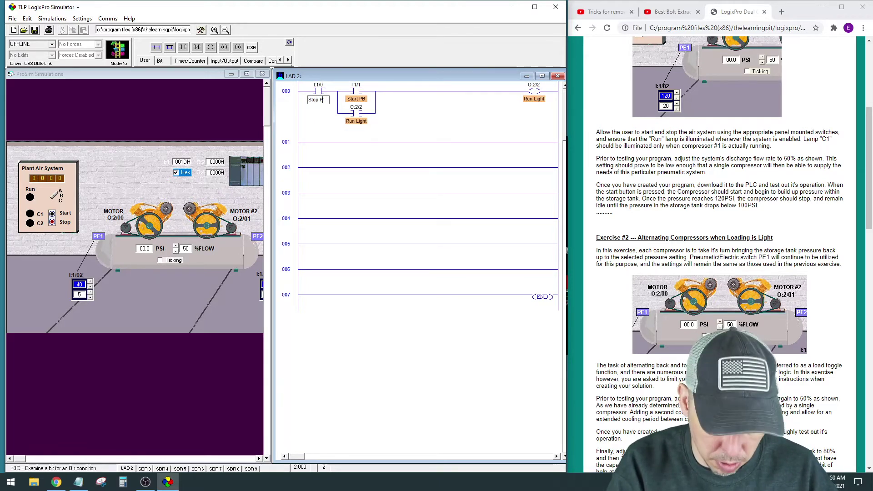
{"action": "key", "text": "Return"}
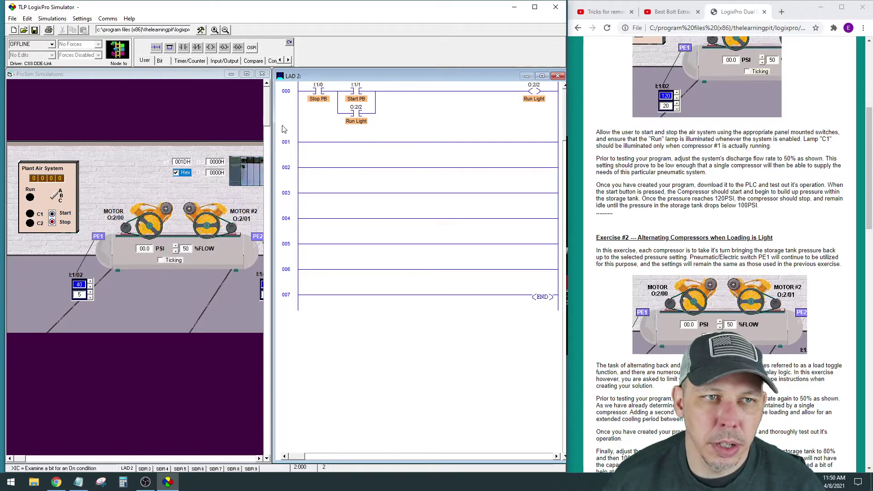
- Add an output coil addressed O:2/3 and a leading contact to rung 001
{"action": "left_click_drag", "start_coordinate": [210, 47], "coordinate": [306, 145]}
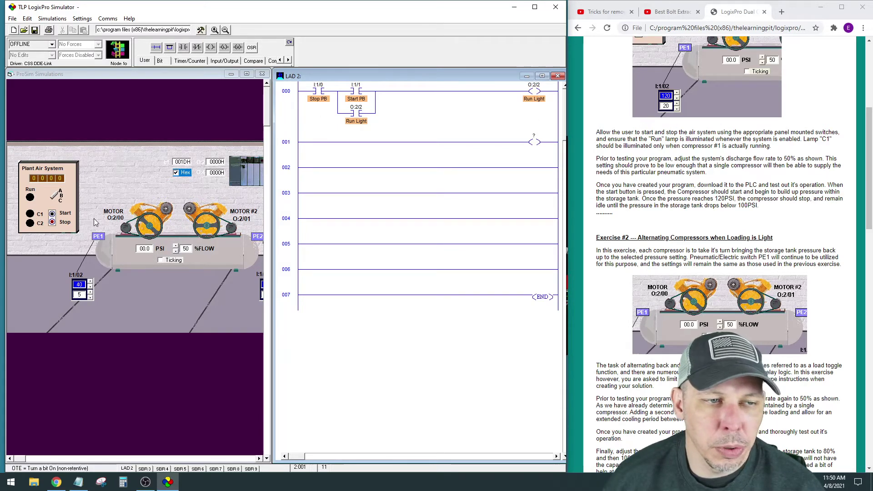
{"action": "left_click_drag", "start_coordinate": [40, 223], "coordinate": [534, 151]}
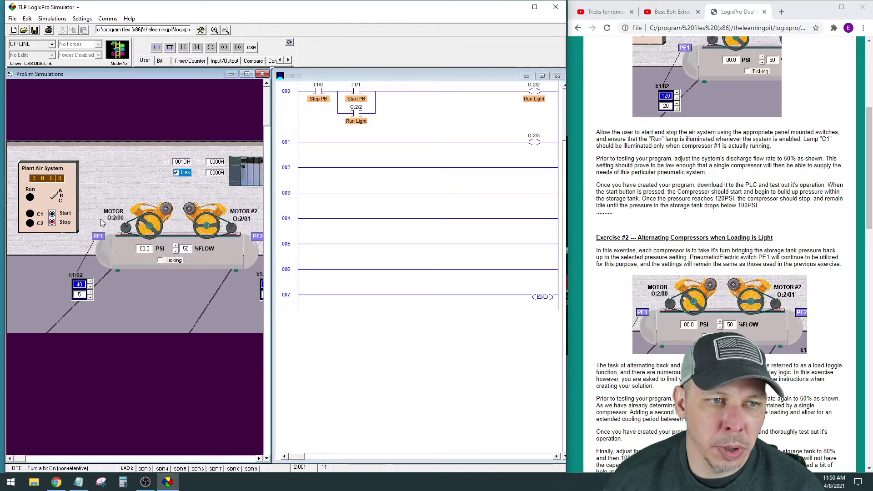
{"action": "left_click_drag", "start_coordinate": [183, 47], "coordinate": [305, 146]}
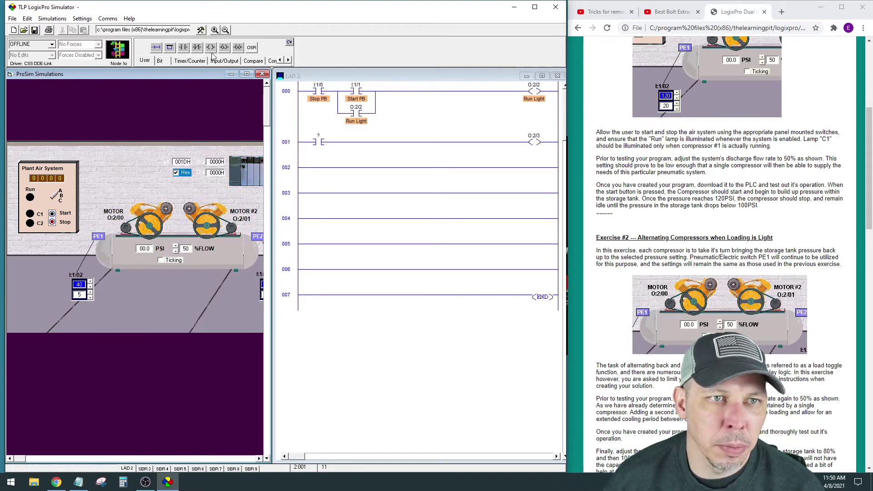
- Place an O:2/0 output coil on rung 002 and name it Compressor 1
{"action": "left_click_drag", "start_coordinate": [211, 47], "coordinate": [270, 131]}
{"action": "left_click_drag", "start_coordinate": [307, 171], "coordinate": [305, 168]}
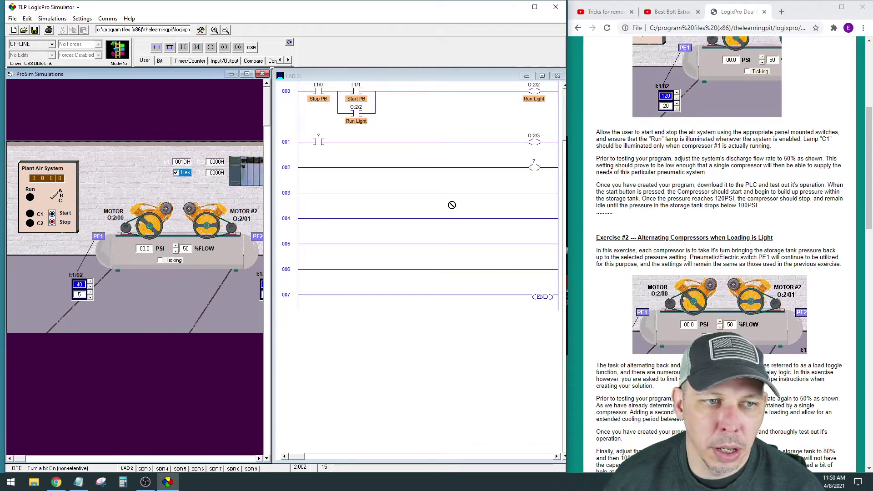
{"action": "left_click_drag", "start_coordinate": [535, 168], "coordinate": [535, 168]}
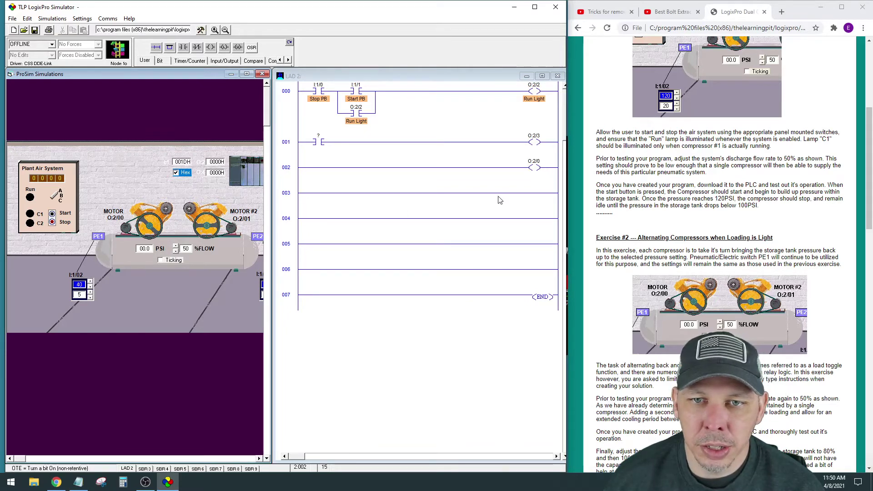
{"action": "right_click", "coordinate": [535, 173]}
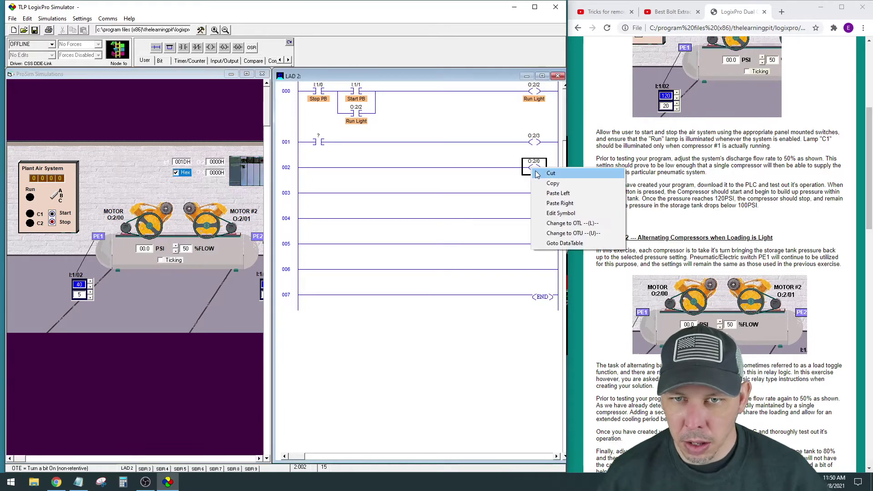
{"action": "left_click", "coordinate": [559, 214]}
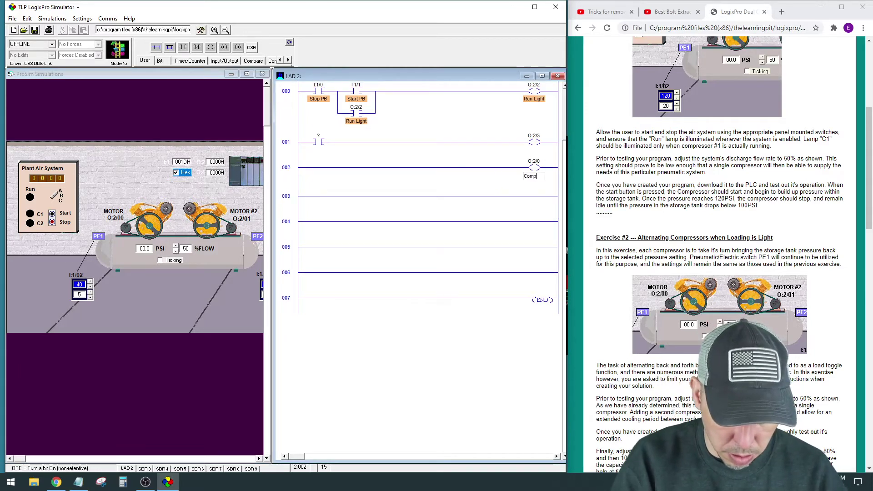
{"action": "type", "text": "Compressor 1"}
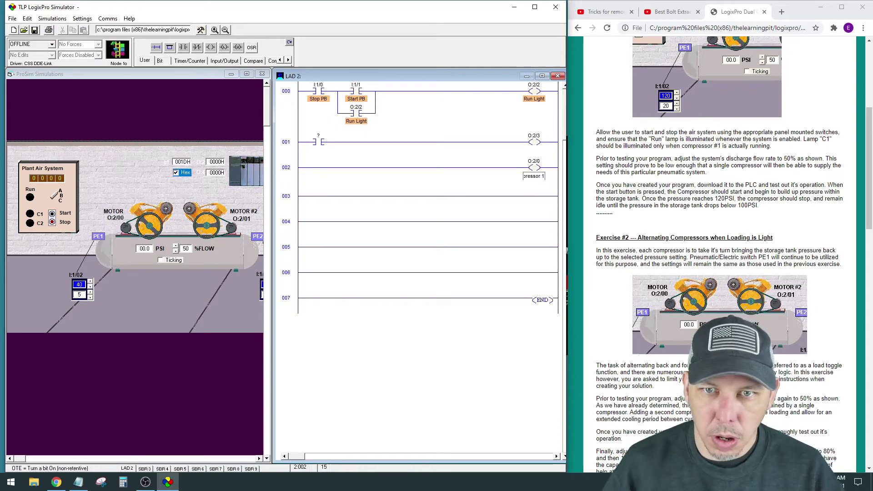
{"action": "key", "text": "Return"}
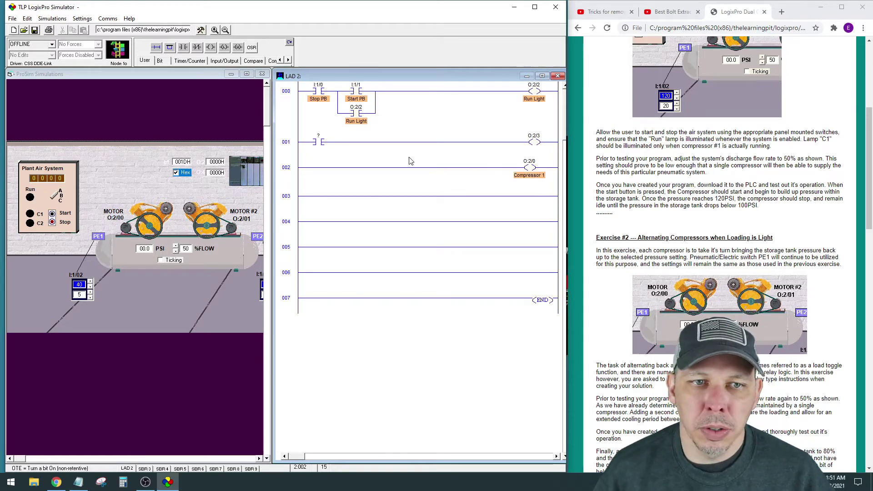
- Rename rung 001's output C1 Light and address its contact O:2/0 Compressor 1
{"action": "left_click", "coordinate": [529, 141]}
{"action": "right_click", "coordinate": [534, 142]}
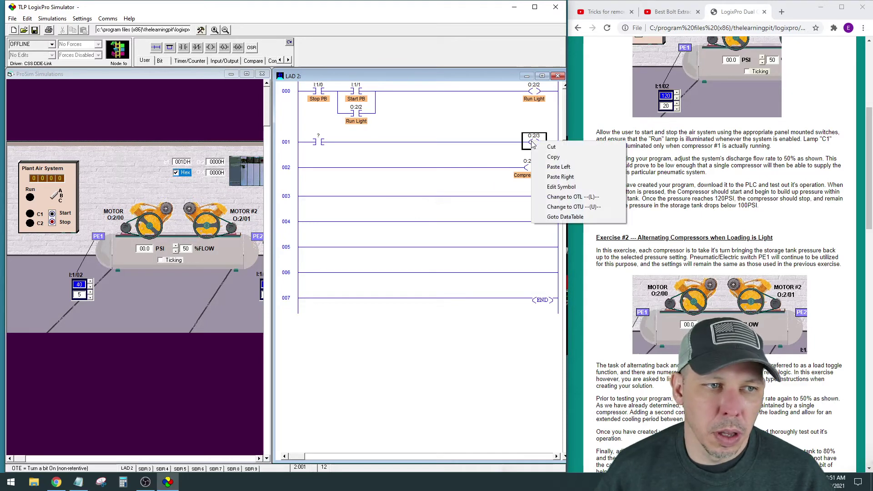
{"action": "left_click", "coordinate": [561, 186]}
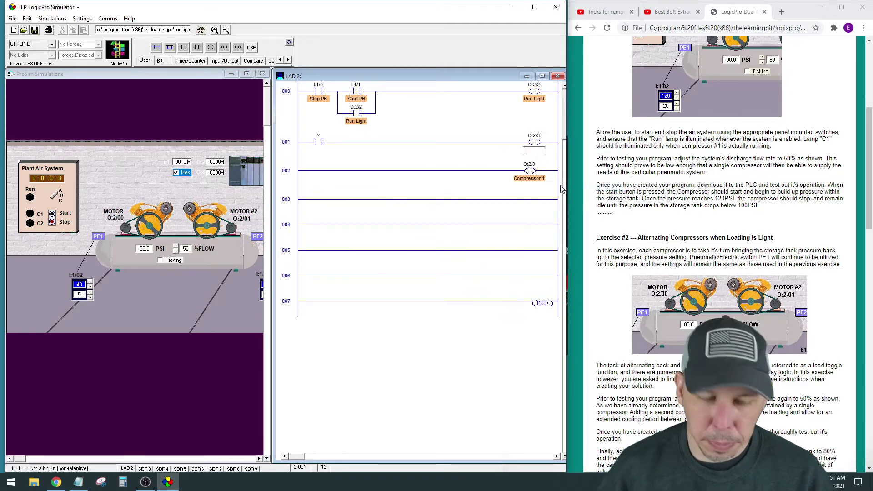
{"action": "type", "text": "C1 Light"}
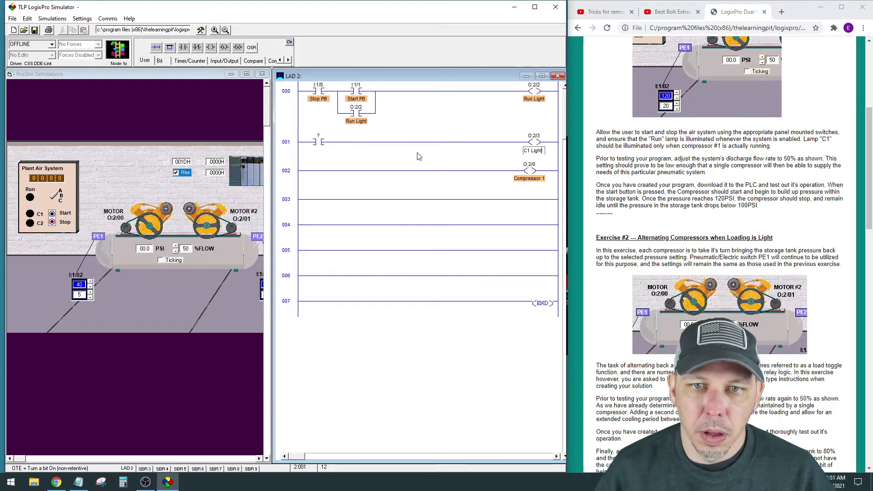
{"action": "key", "text": "Return"}
{"action": "left_click_drag", "start_coordinate": [526, 169], "coordinate": [457, 152]}
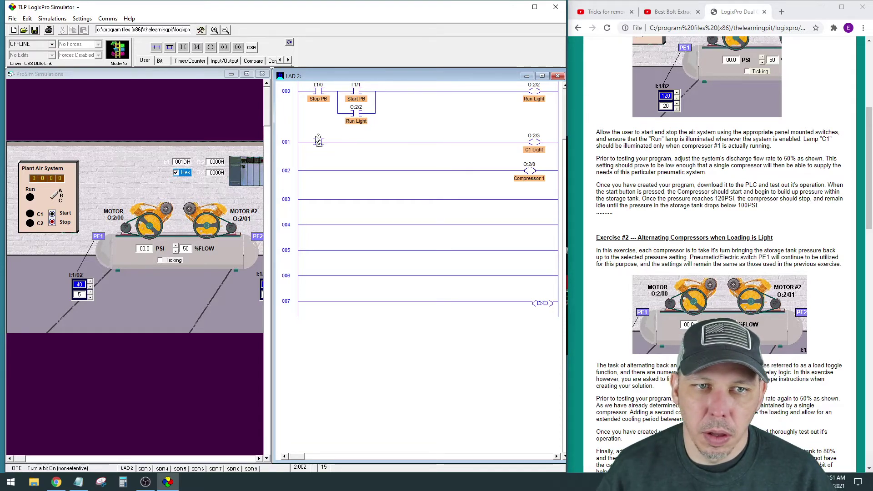
{"action": "left_click_drag", "start_coordinate": [321, 139], "coordinate": [320, 139]}
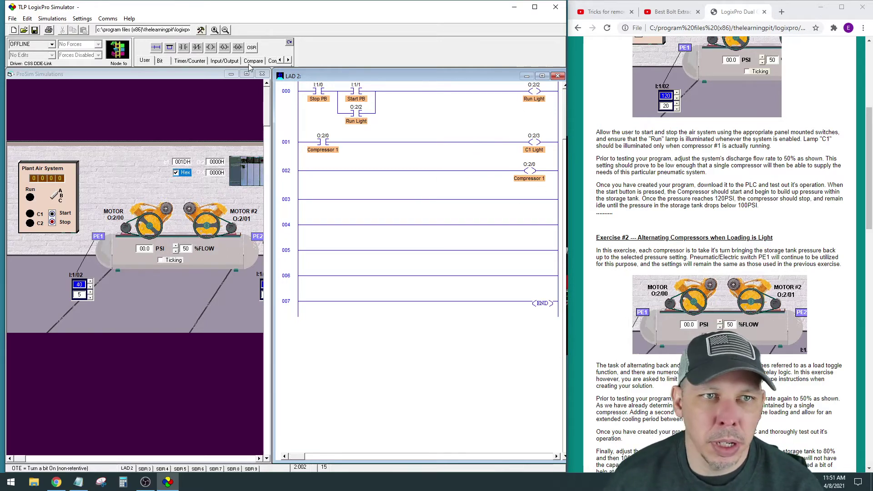
- Add a Run Light (O:2/2) contact, then a normally closed I:1/2 contact, to rung 002
{"action": "mouse_move", "coordinate": [183, 48]}
{"action": "left_mouse_down"}
{"action": "mouse_move", "coordinate": [282, 175]}
{"action": "mouse_move", "coordinate": [307, 175]}
{"action": "left_mouse_up"}
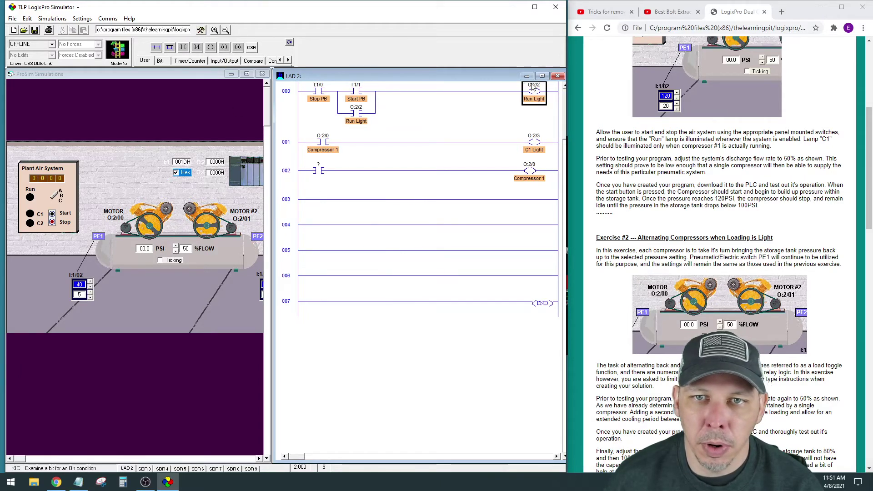
{"action": "left_click_drag", "start_coordinate": [320, 169], "coordinate": [320, 169]}
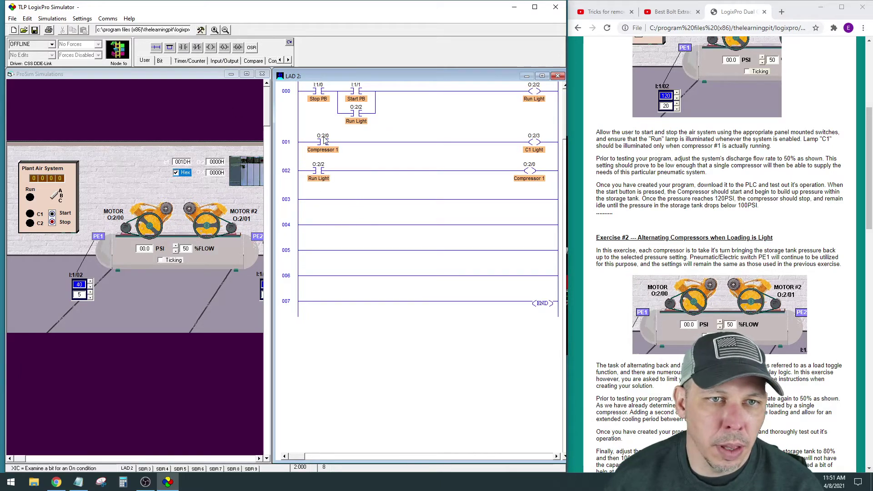
{"action": "left_click_drag", "start_coordinate": [202, 49], "coordinate": [334, 172]}
{"action": "left_click", "coordinate": [78, 274]}
{"action": "type", "text": "I:1/2"}
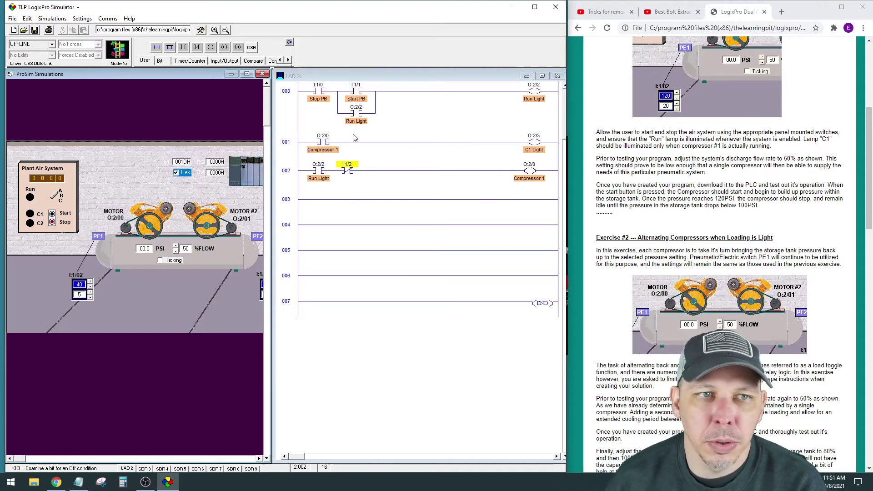
- Take the PLC online, download the ladder program and switch to RUN mode
{"action": "left_click", "coordinate": [289, 42]}
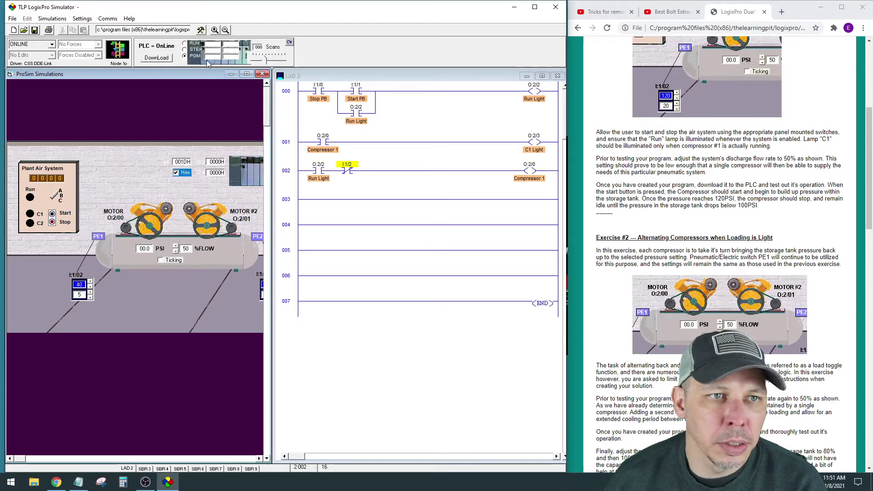
{"action": "left_click", "coordinate": [157, 57]}
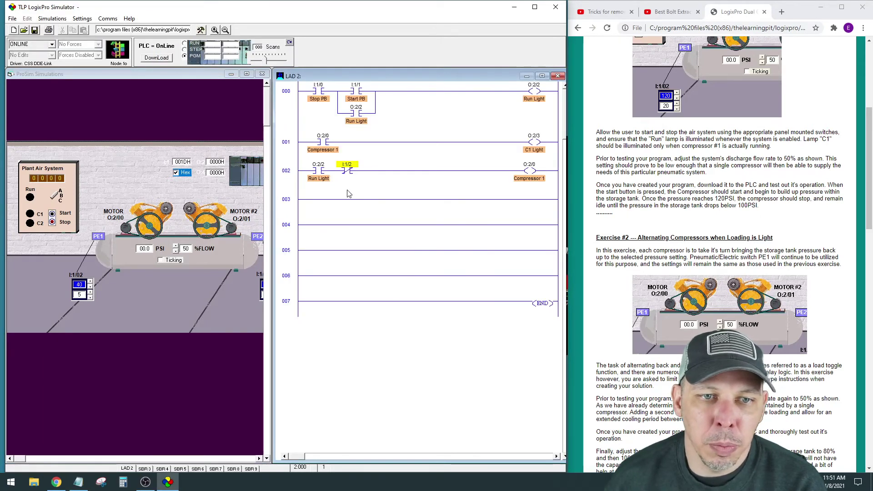
{"action": "left_click", "coordinate": [184, 44]}
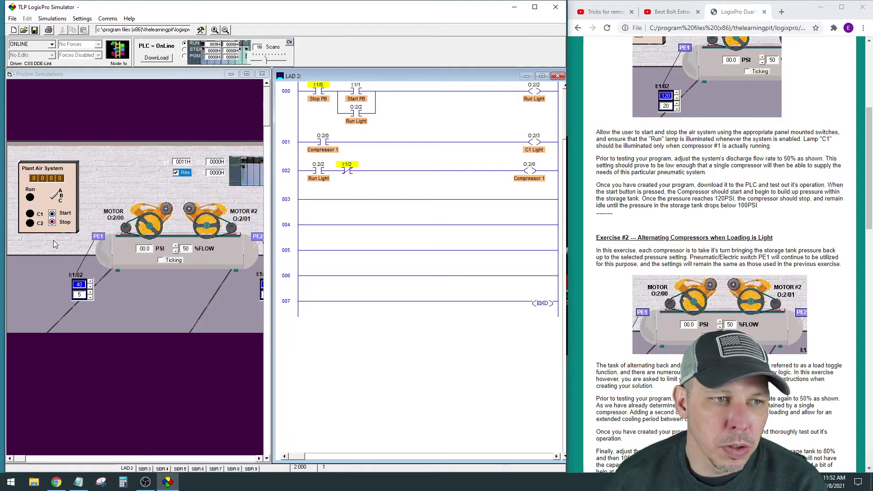
- Test the air system with Start, Stop, Start again, and adjust the tank discharge flow
{"action": "left_click", "coordinate": [52, 213]}
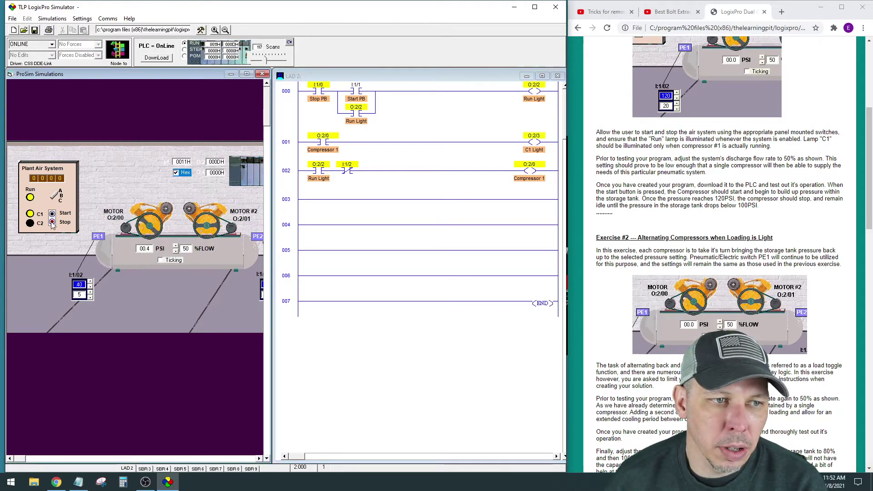
{"action": "left_click", "coordinate": [52, 222]}
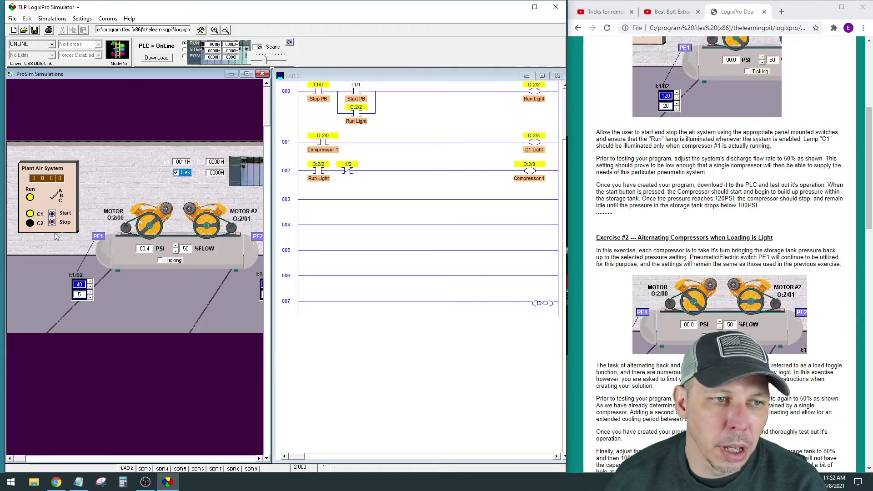
{"action": "left_click", "coordinate": [52, 215]}
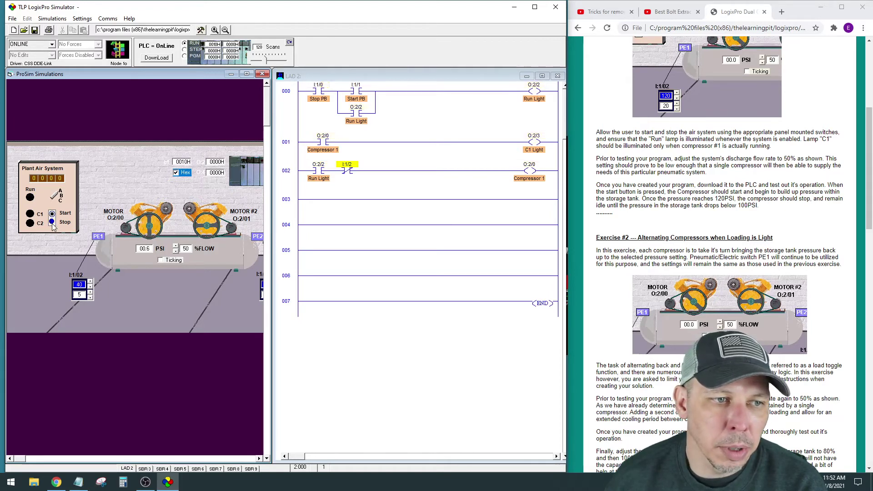
{"action": "left_click", "coordinate": [175, 251]}
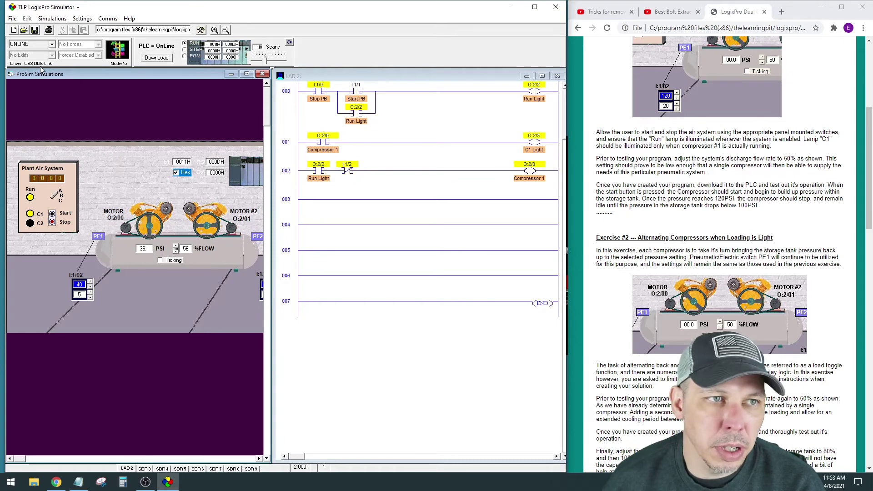
- Take the PLC offline and give rung 002's normally closed I:1/2 contact the symbol PE1
{"action": "left_click", "coordinate": [51, 44]}
{"action": "left_click", "coordinate": [50, 55]}
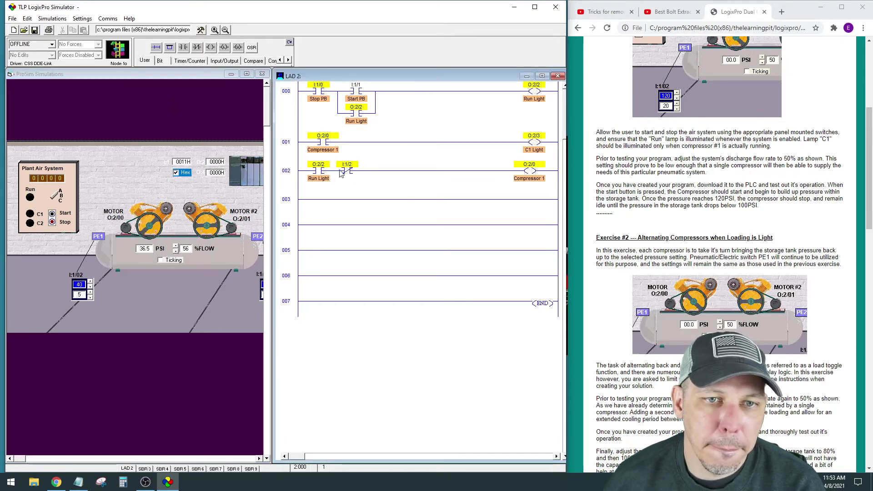
{"action": "right_click", "coordinate": [354, 173]}
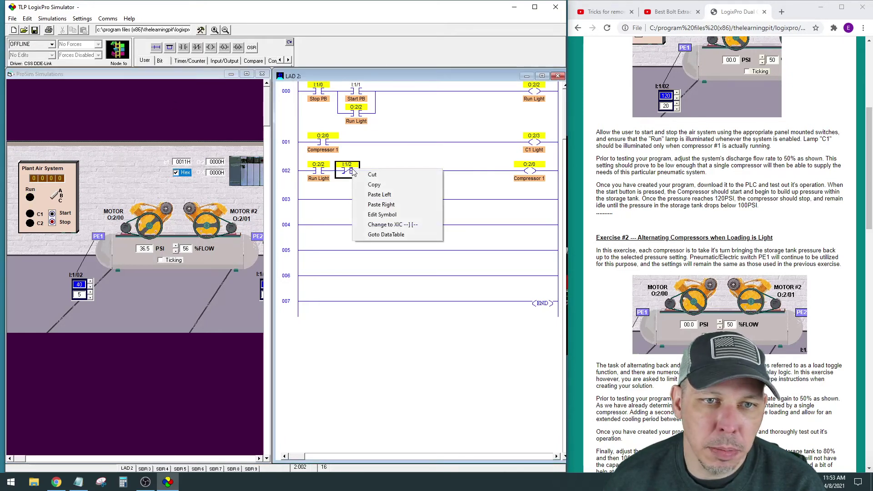
{"action": "left_click", "coordinate": [380, 216]}
{"action": "type", "text": "PE1"}
{"action": "key", "text": "Return"}
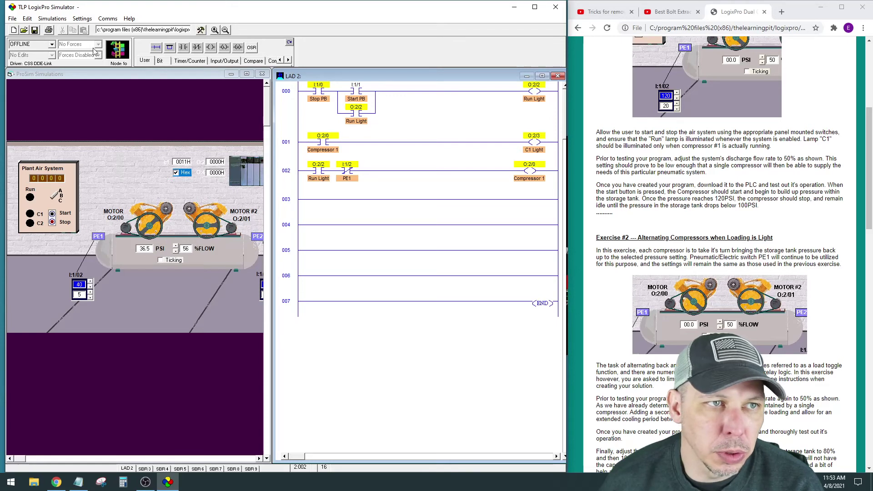
- Go back online, download the updated program and start the Plant Air System
{"action": "left_click", "coordinate": [288, 43]}
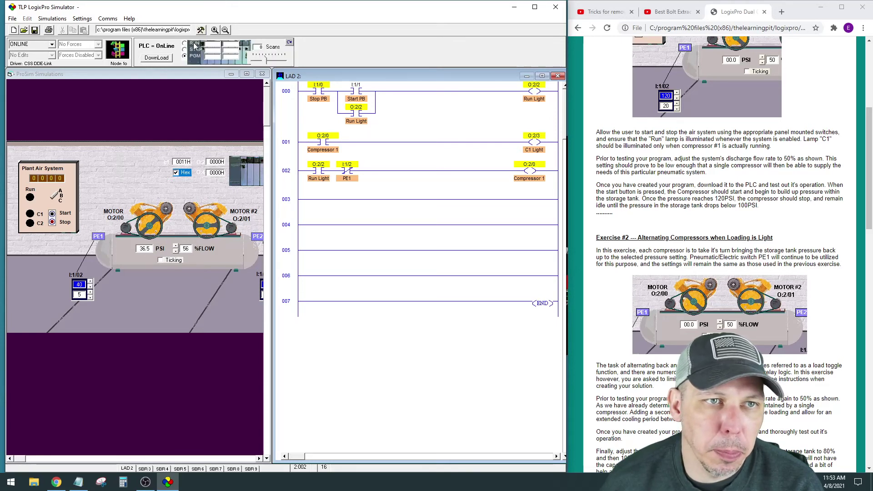
{"action": "left_click", "coordinate": [153, 59]}
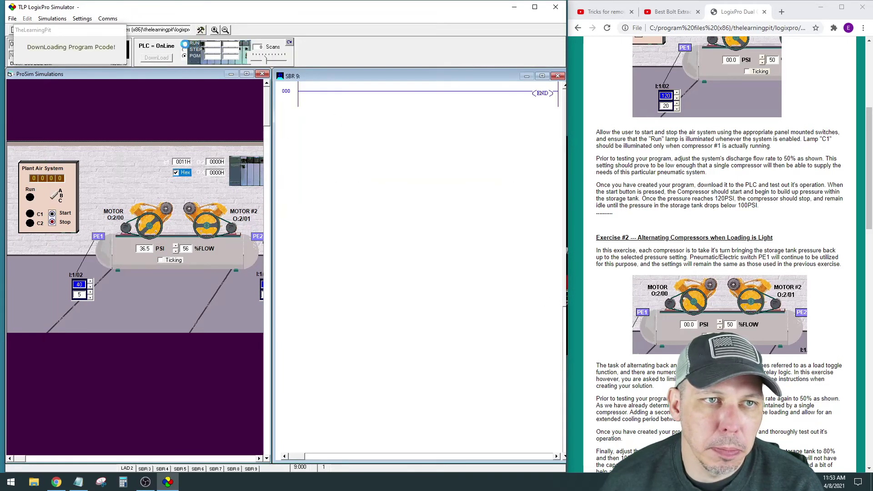
{"action": "left_click", "coordinate": [52, 213]}
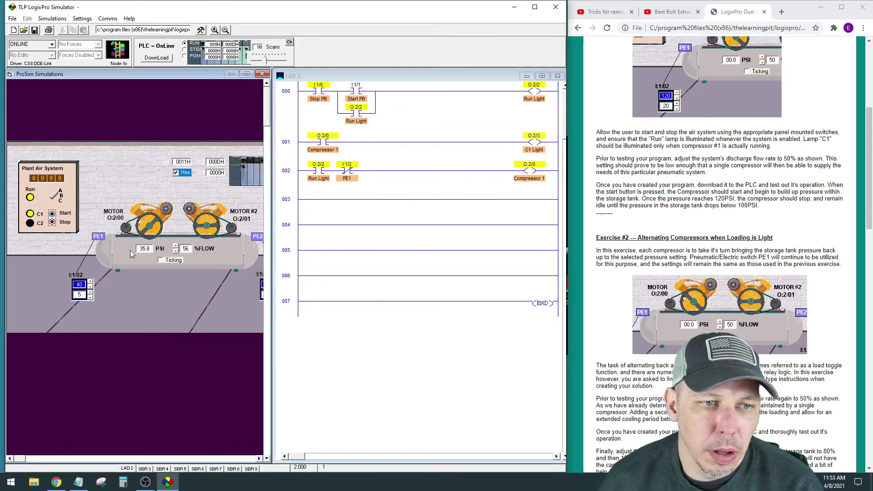